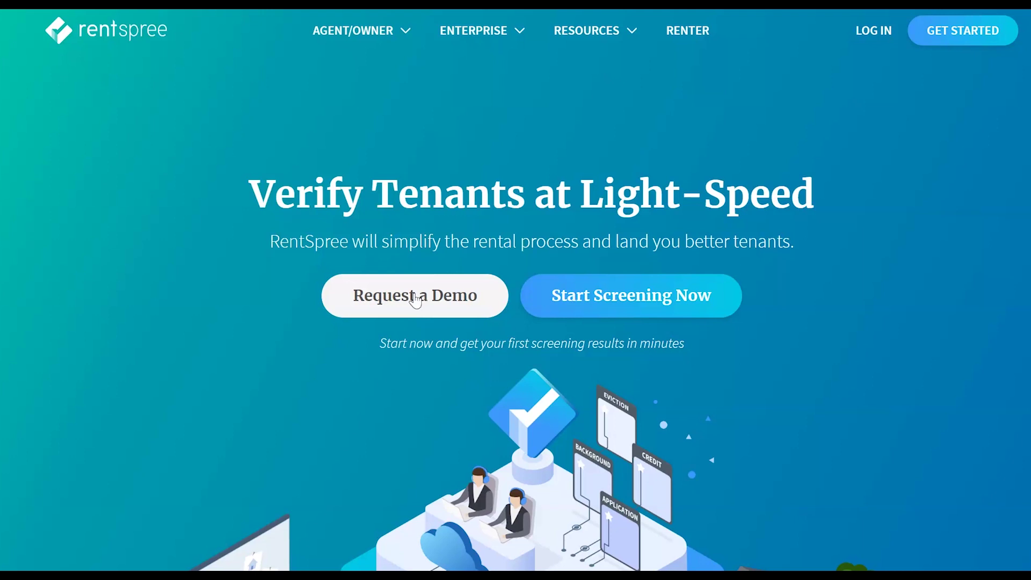
Open the Create RentSpree account form from the homepage's GET STARTED link.
click(581, 312)
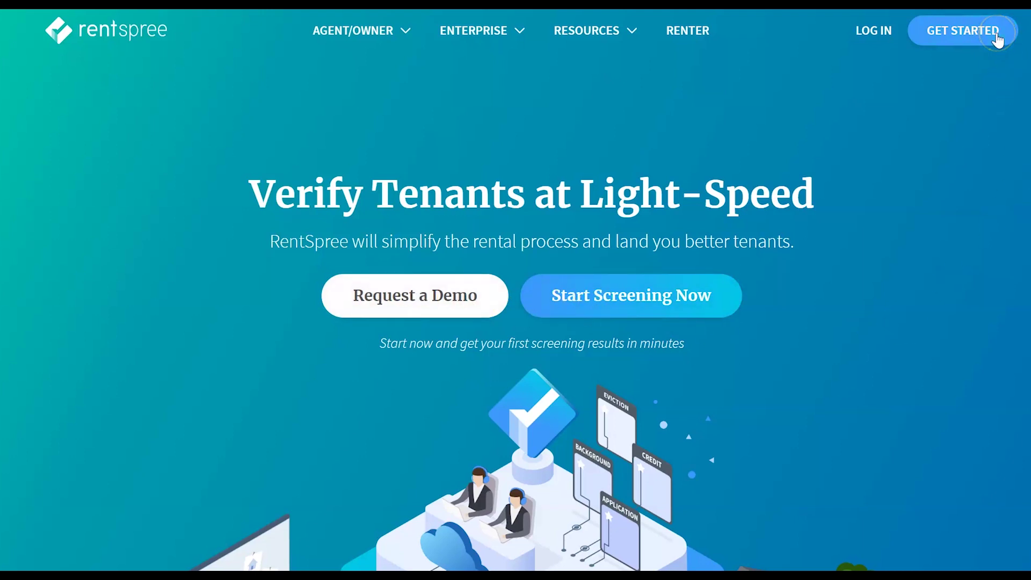
click(320, 65)
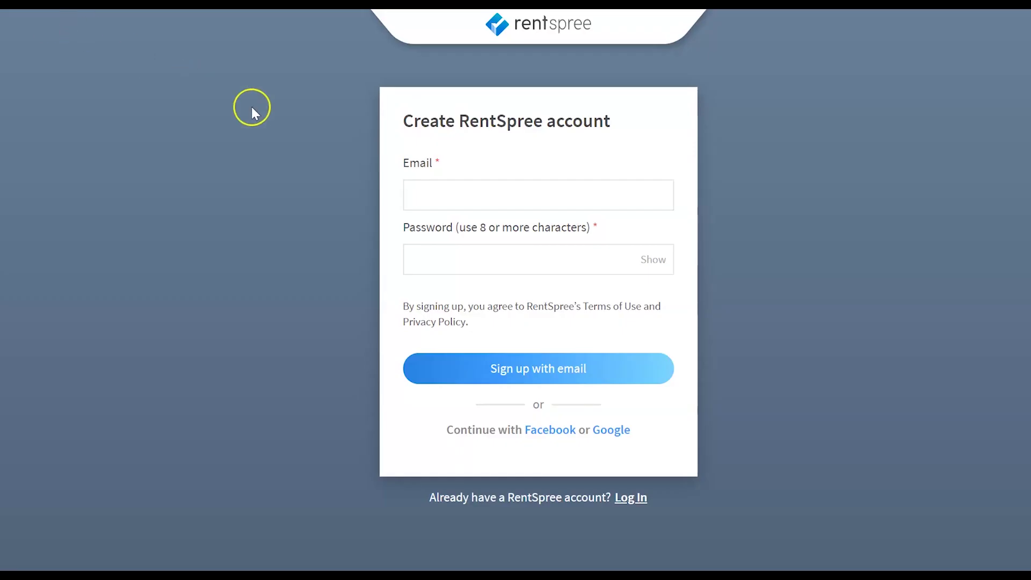
Sign up with the pasted account e-mail and a new password.
click(434, 197)
right_click(434, 198)
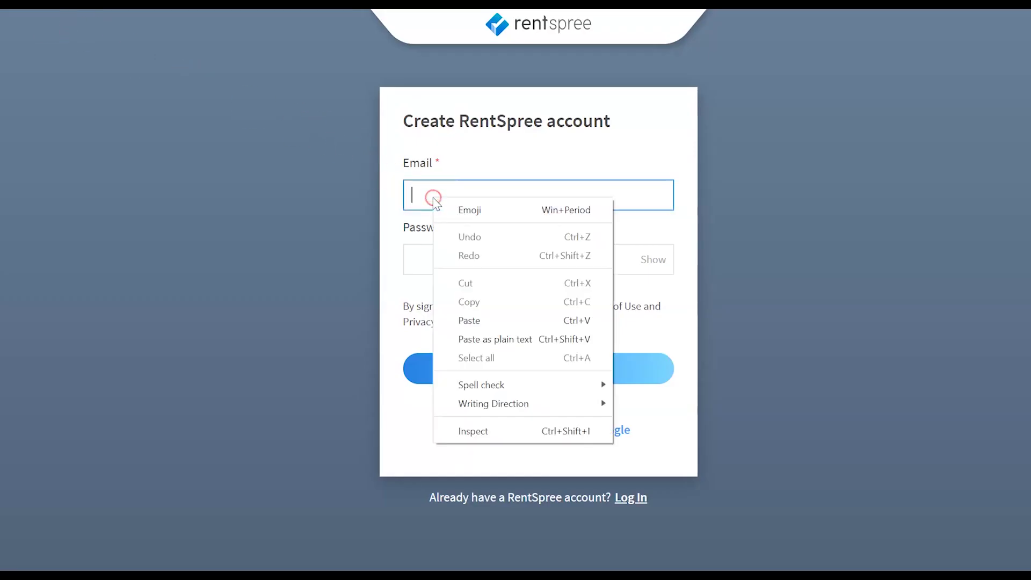
click(474, 320)
click(467, 250)
text(•••••••••••)
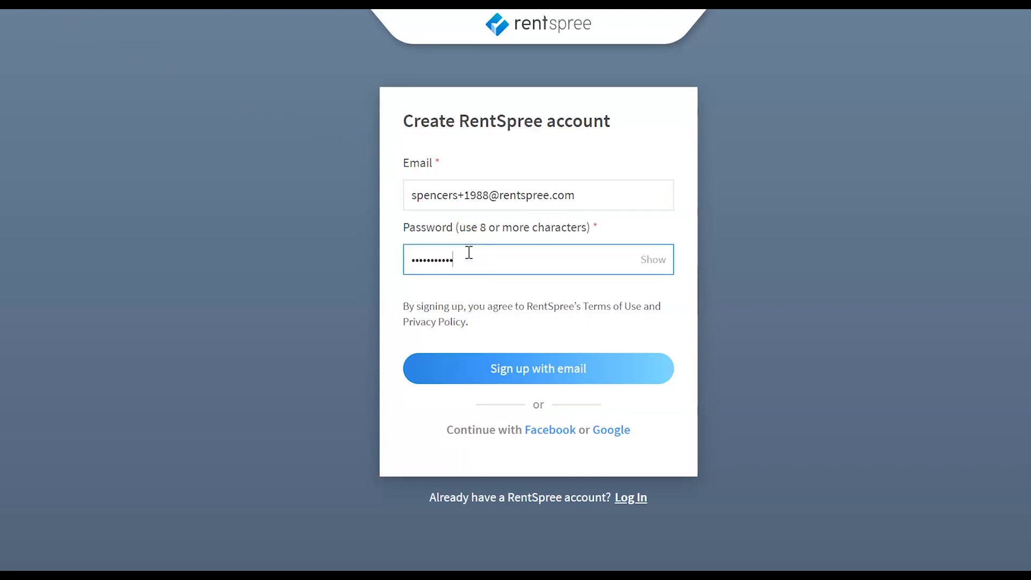
click(475, 370)
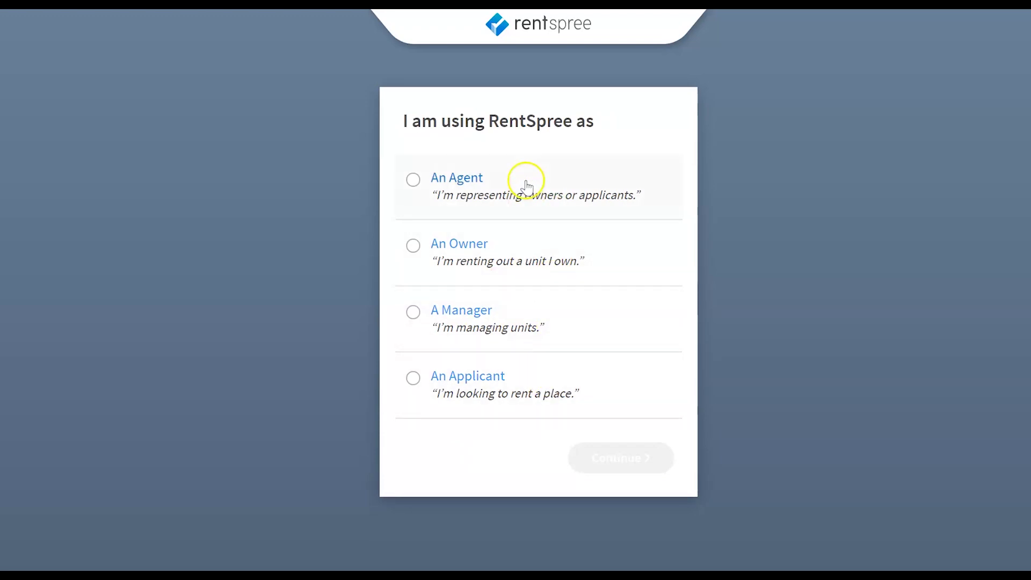
Choose the An Agent role and accept the RentSpree Service Agreement.
click(525, 181)
click(621, 457)
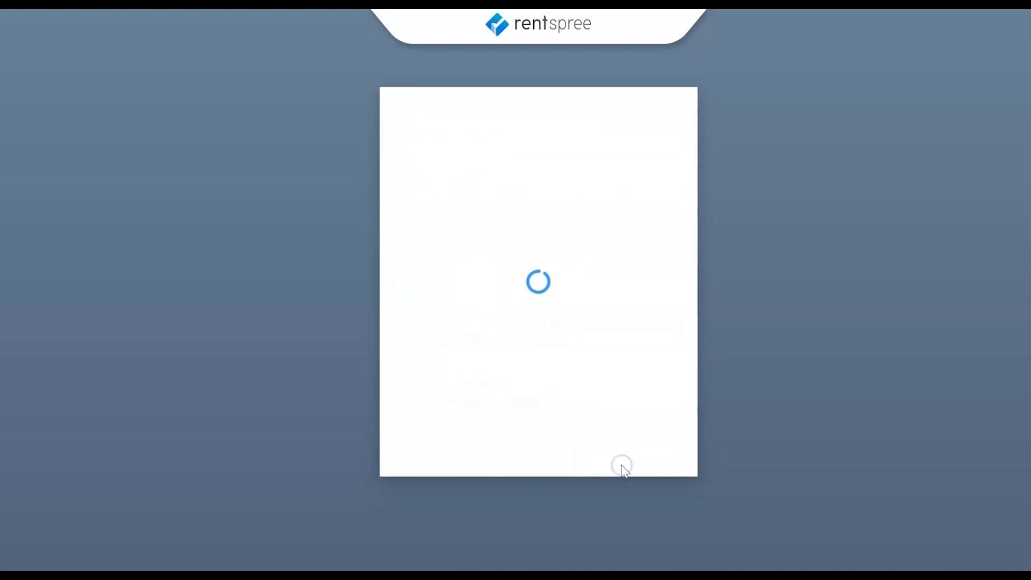
click(466, 403)
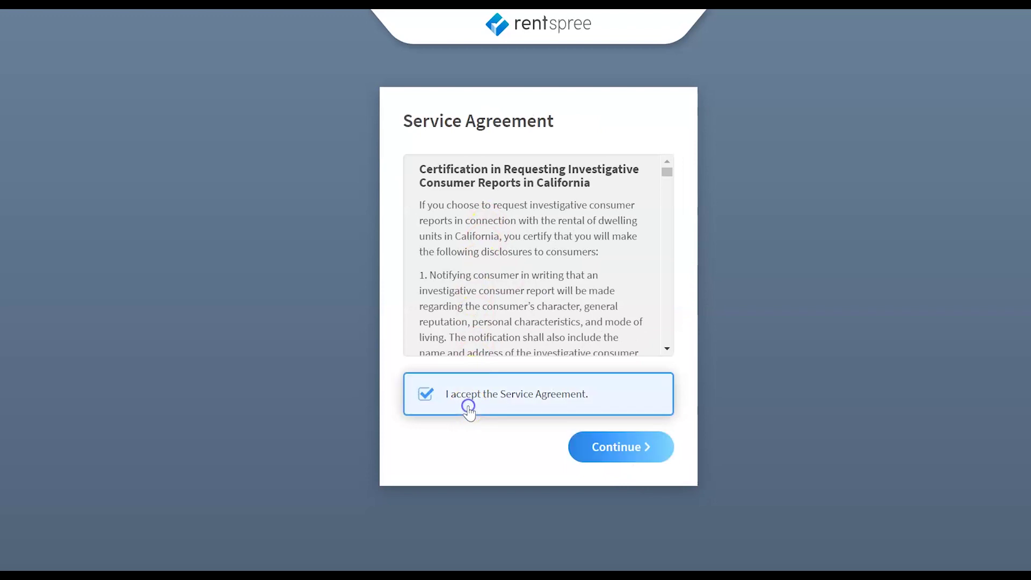
click(639, 456)
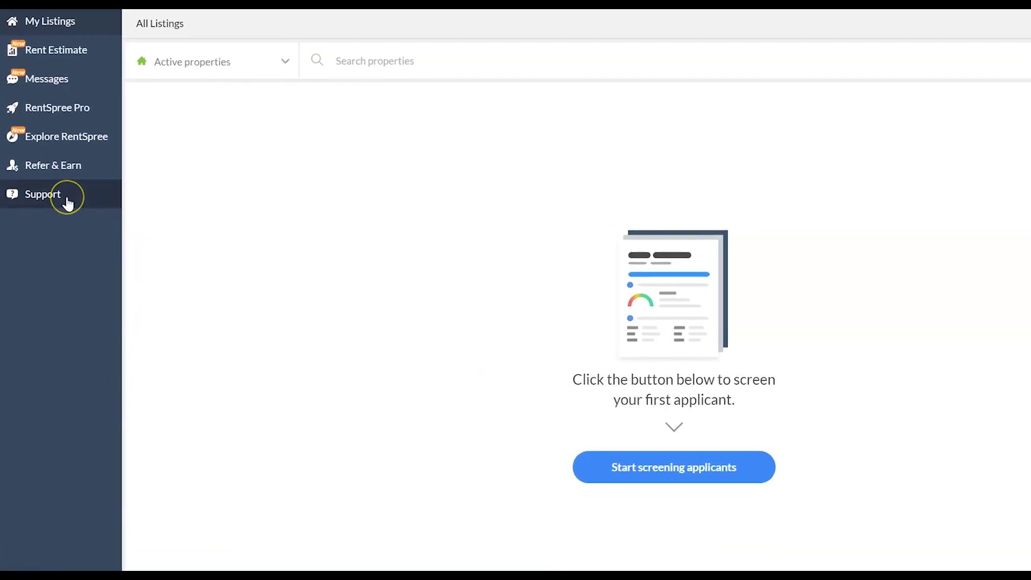
click(104, 134)
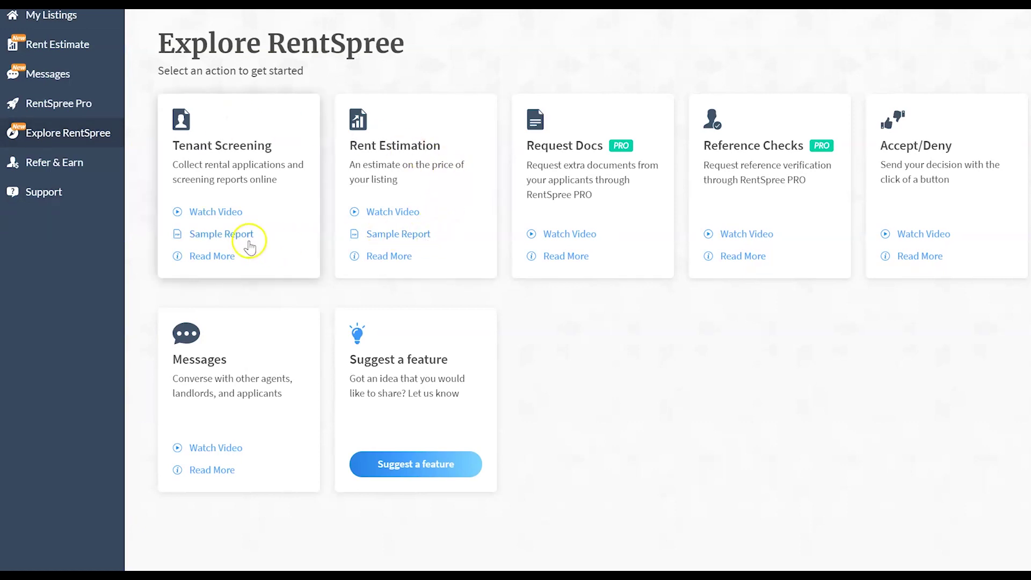
click(86, 79)
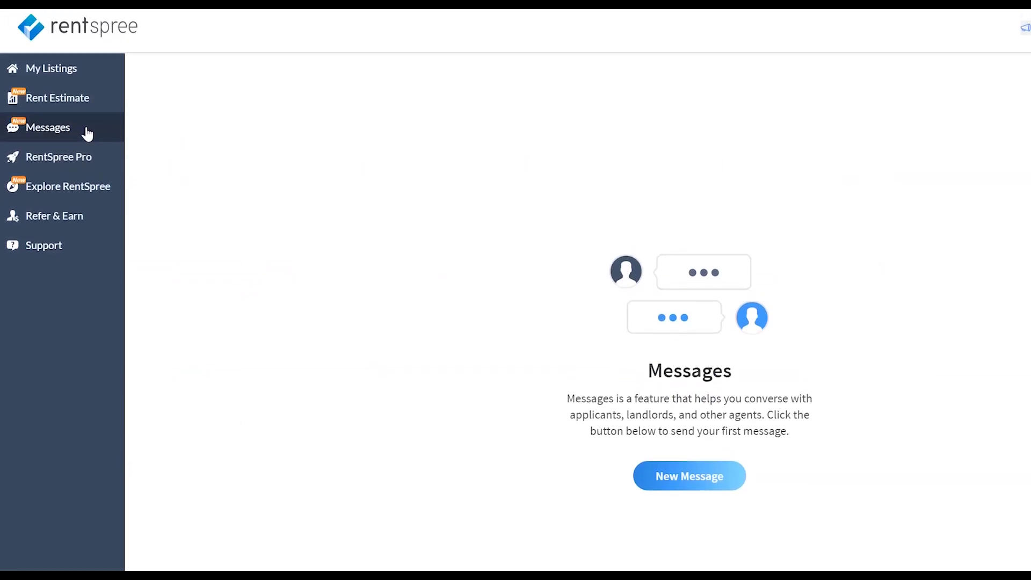
click(99, 107)
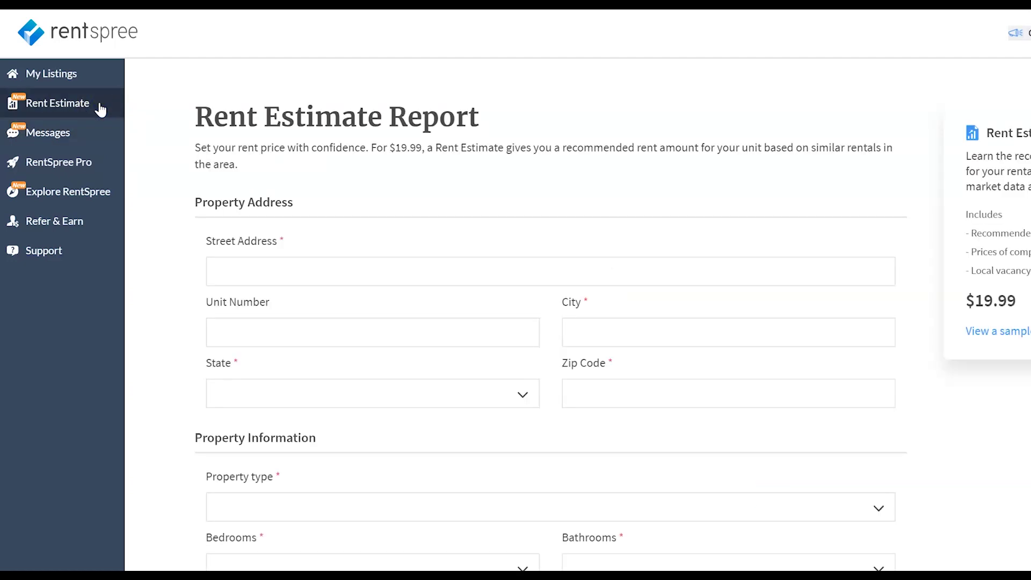
click(98, 73)
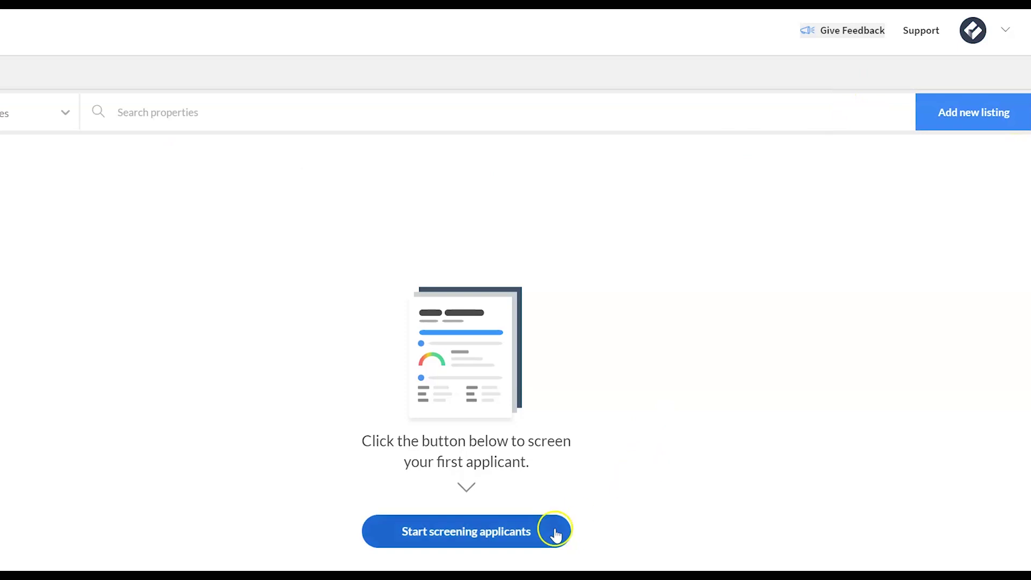
Start screening applicants, fill in the Your mailing address form, and save it.
click(554, 534)
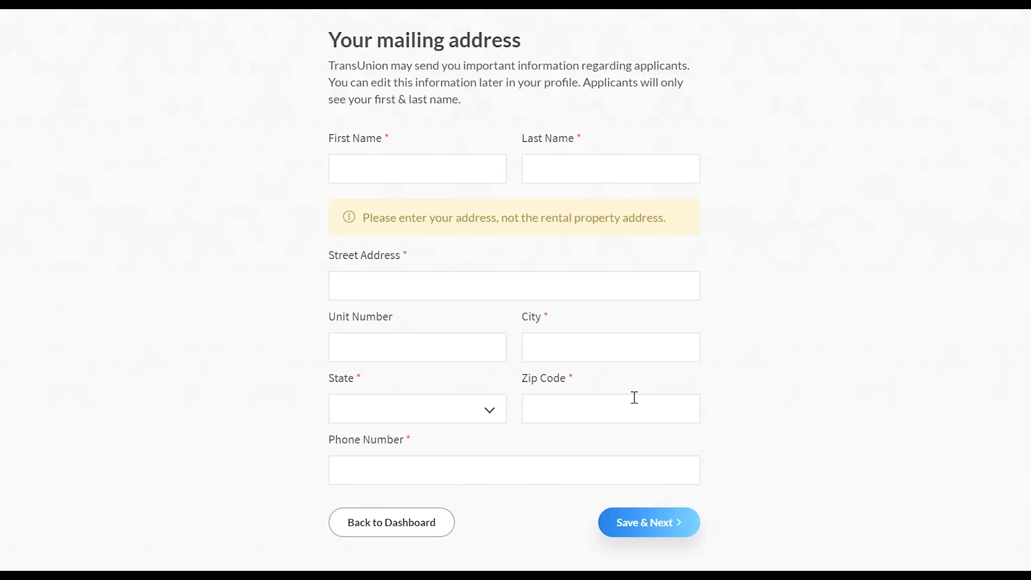
click(110, 88)
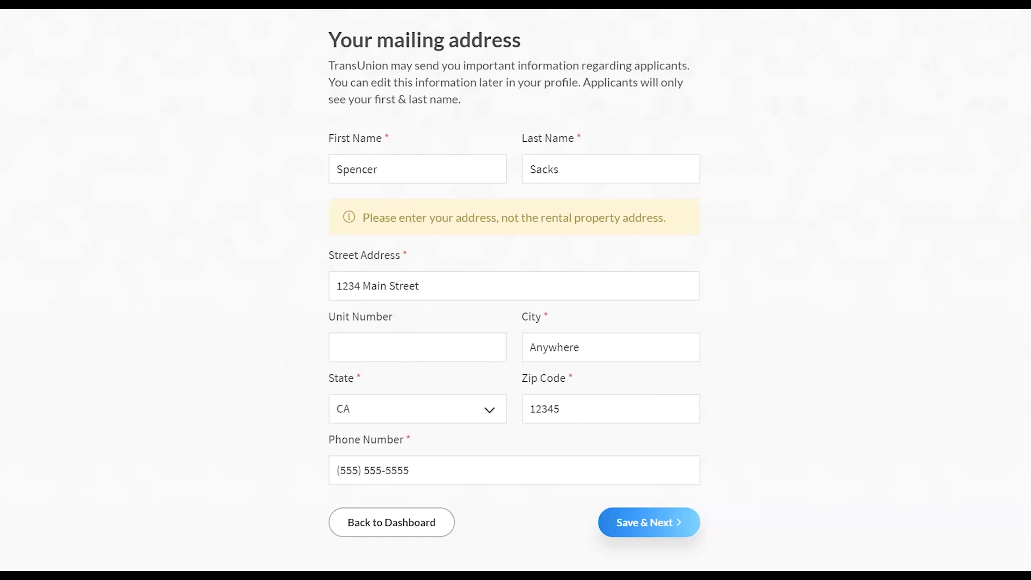
click(643, 531)
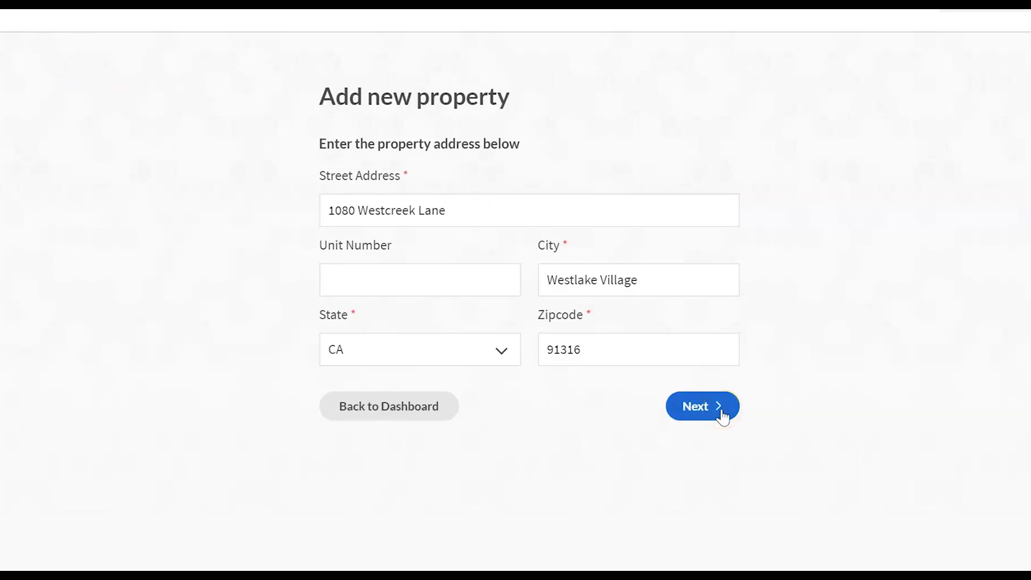
Submit the property address and keep Applicant(s) as the screening fee payer.
click(721, 413)
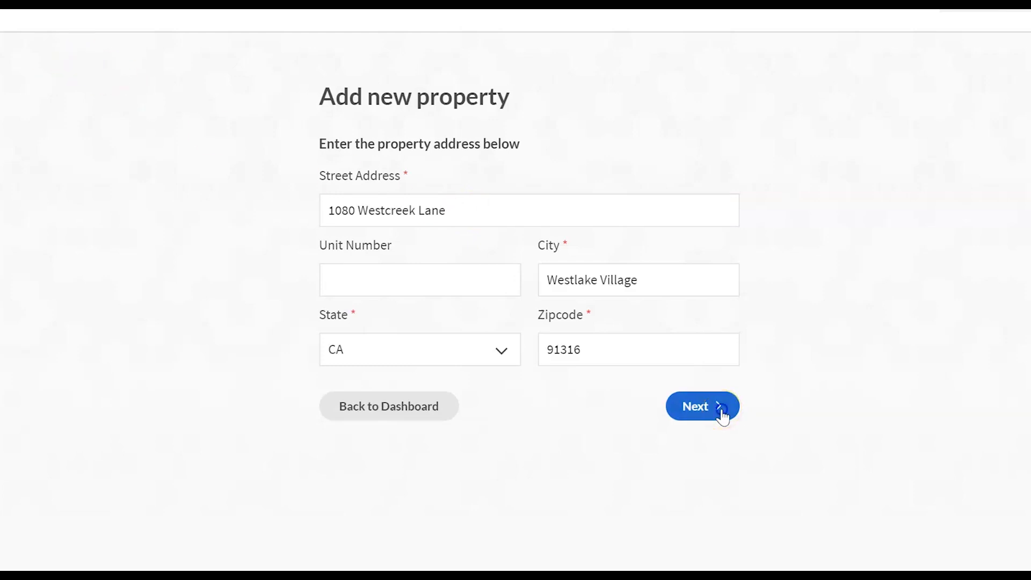
click(804, 249)
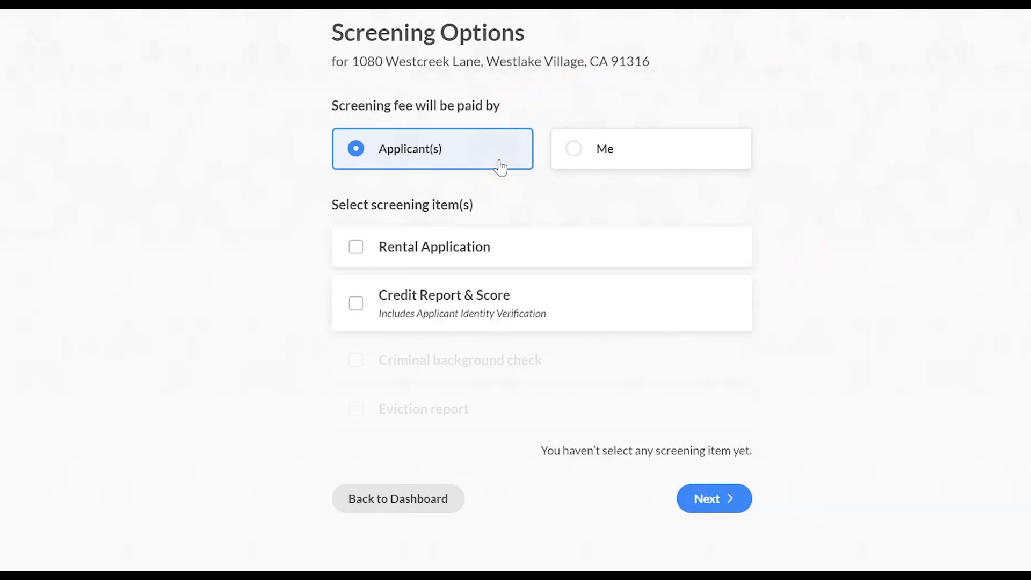
click(664, 153)
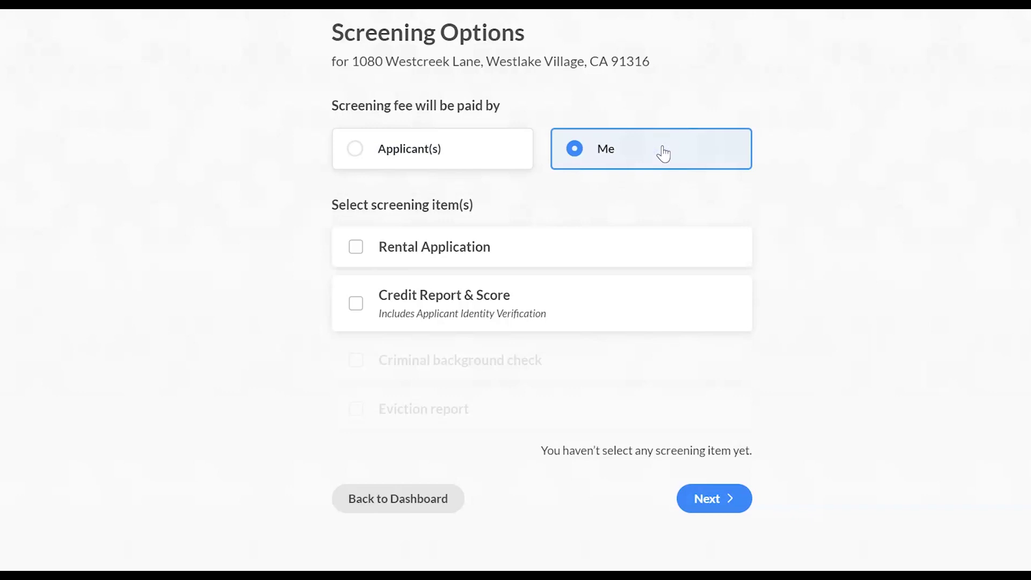
click(495, 145)
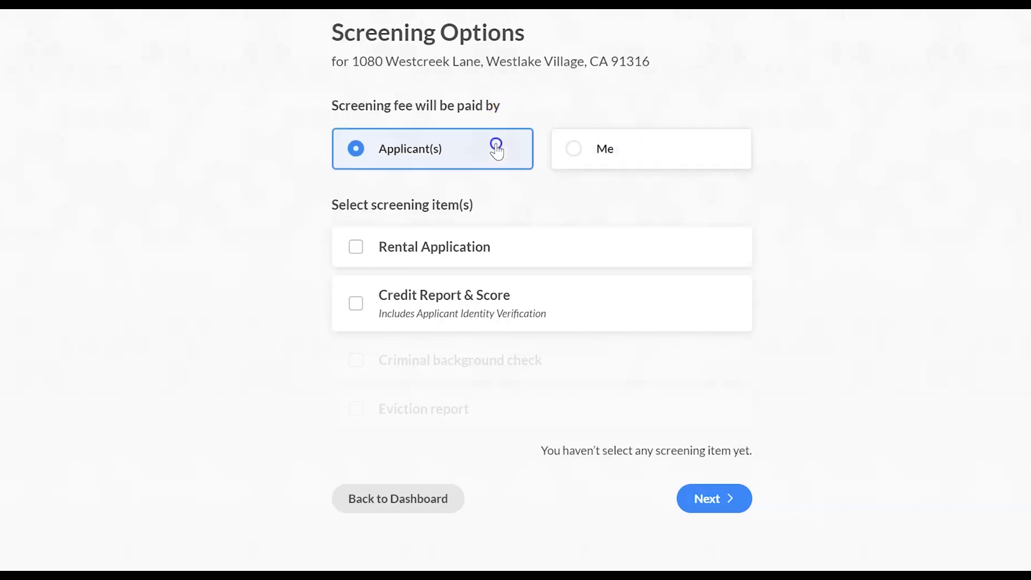
Include rental application, credit report, criminal background check and eviction report in screening.
click(639, 242)
click(607, 309)
click(591, 370)
click(590, 369)
click(586, 409)
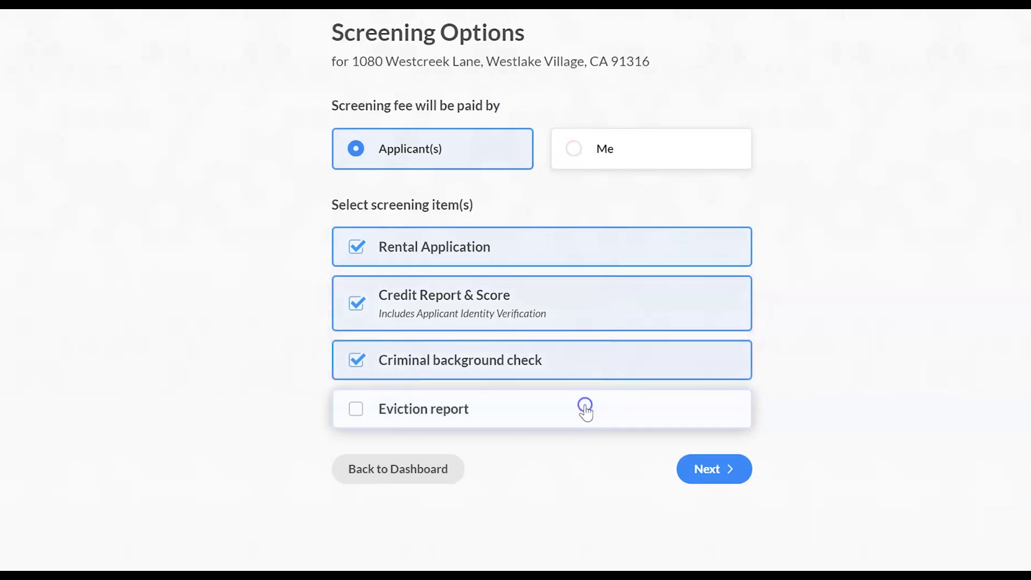
click(586, 409)
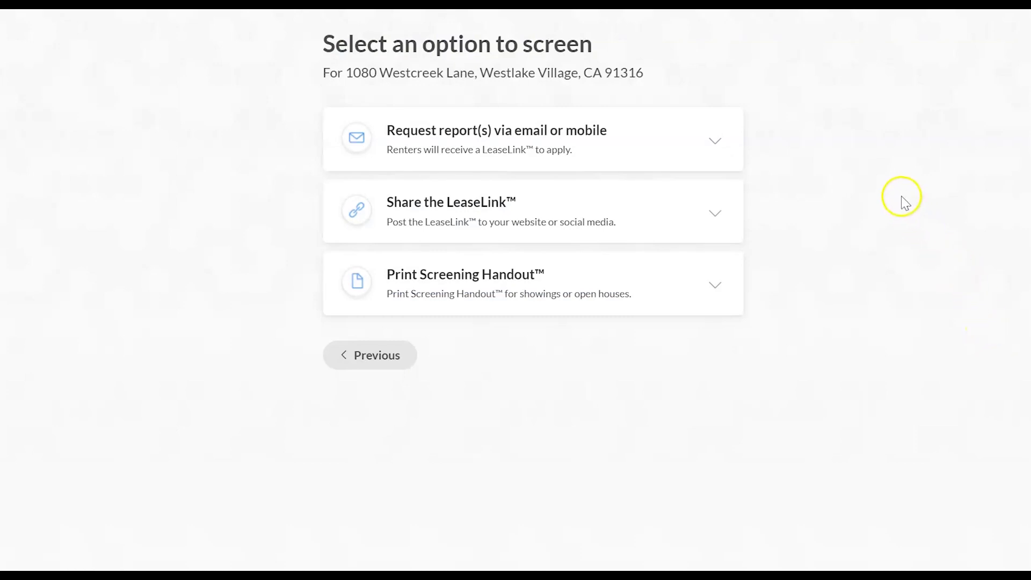
Add two applicant e-mail addresses as screening request recipients.
click(677, 139)
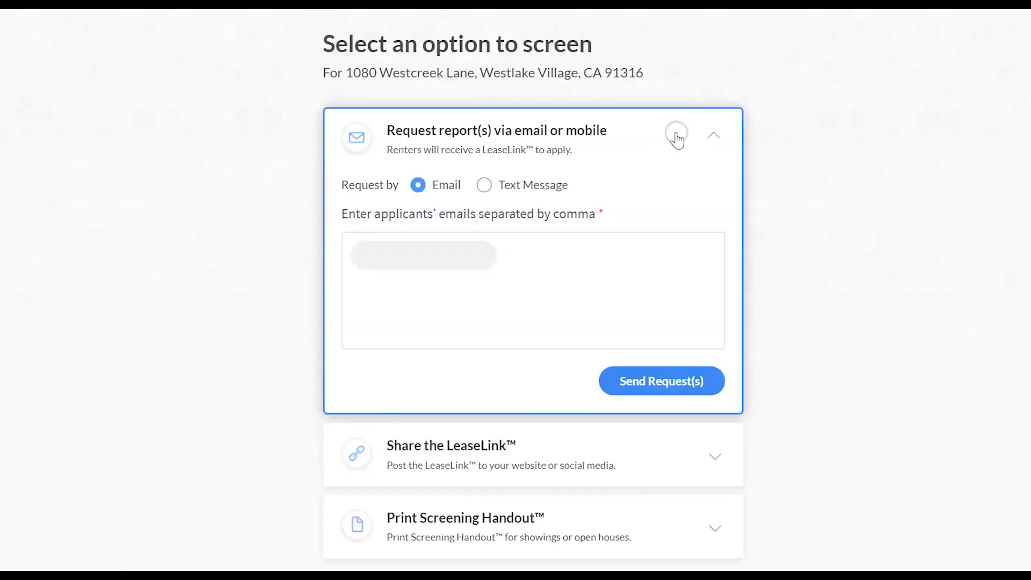
click(482, 257)
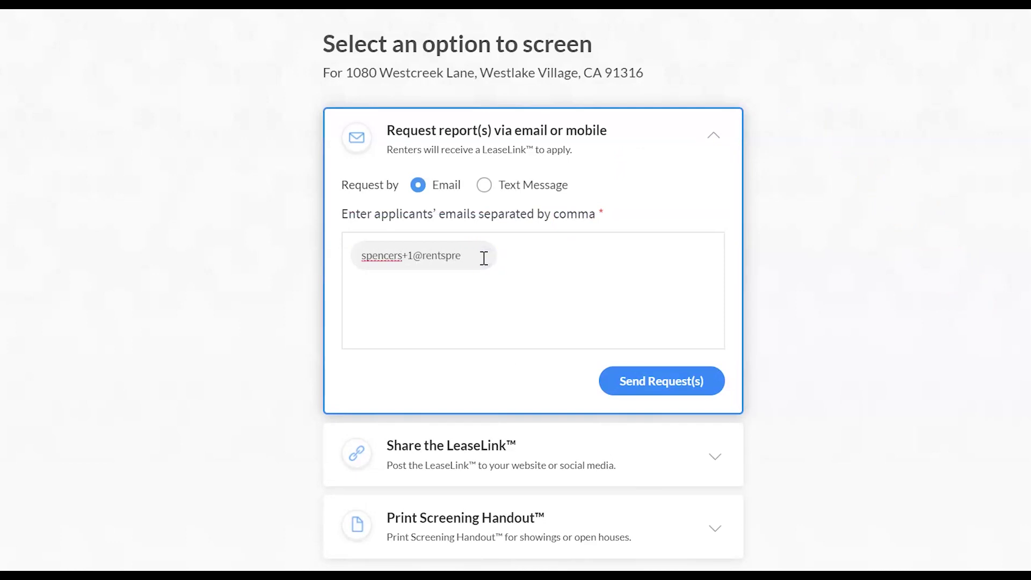
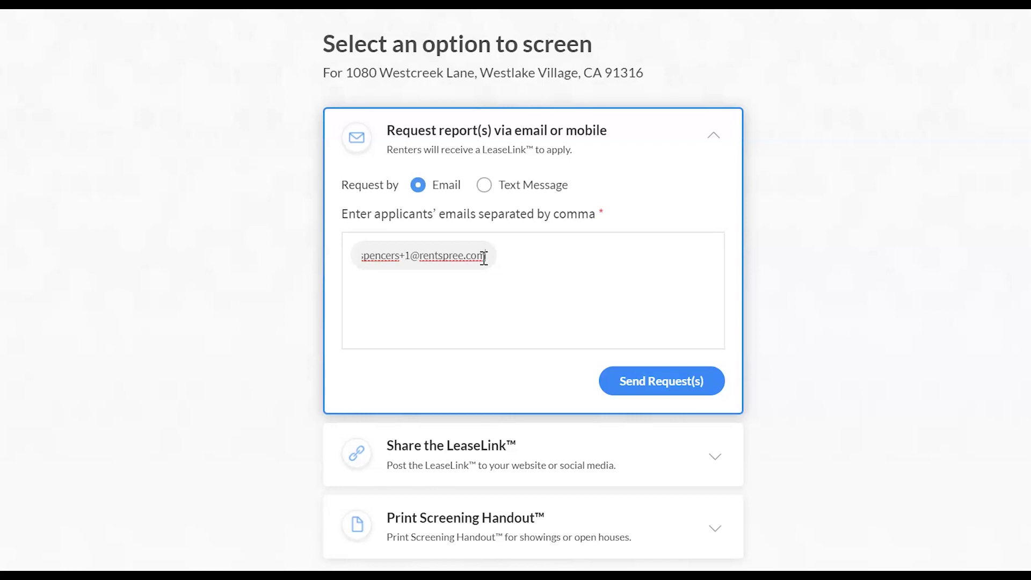
click(576, 258)
key(Return)
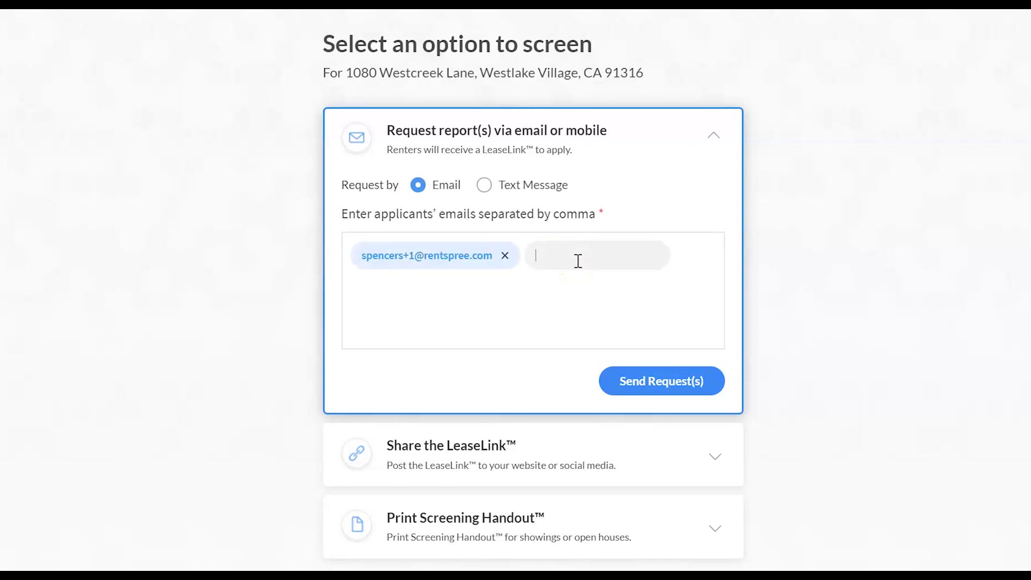
key(Return)
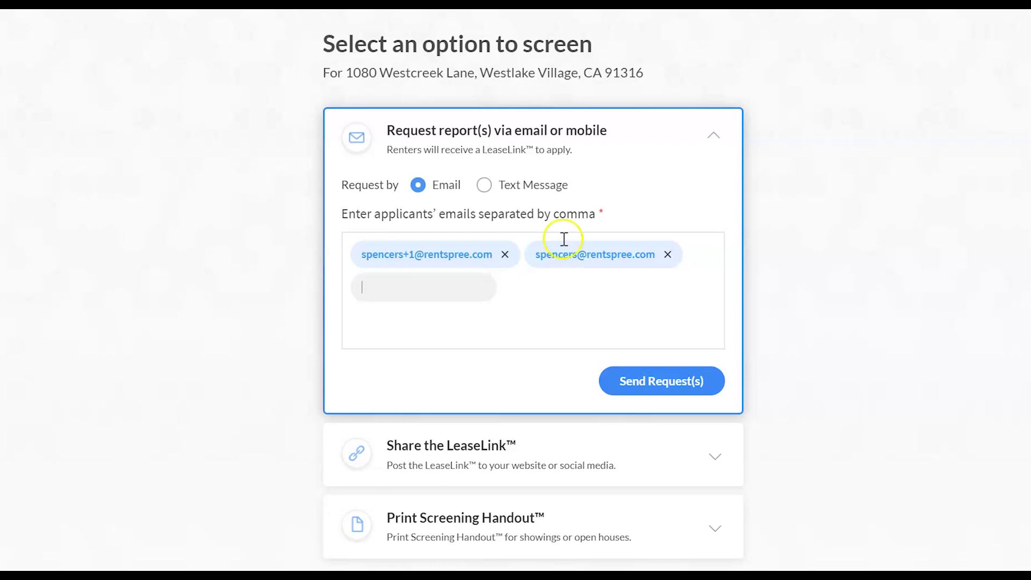
Send the screening request by text to the applicant's mobile number, then reset the form.
click(536, 188)
click(450, 250)
text((555) 555-5555)
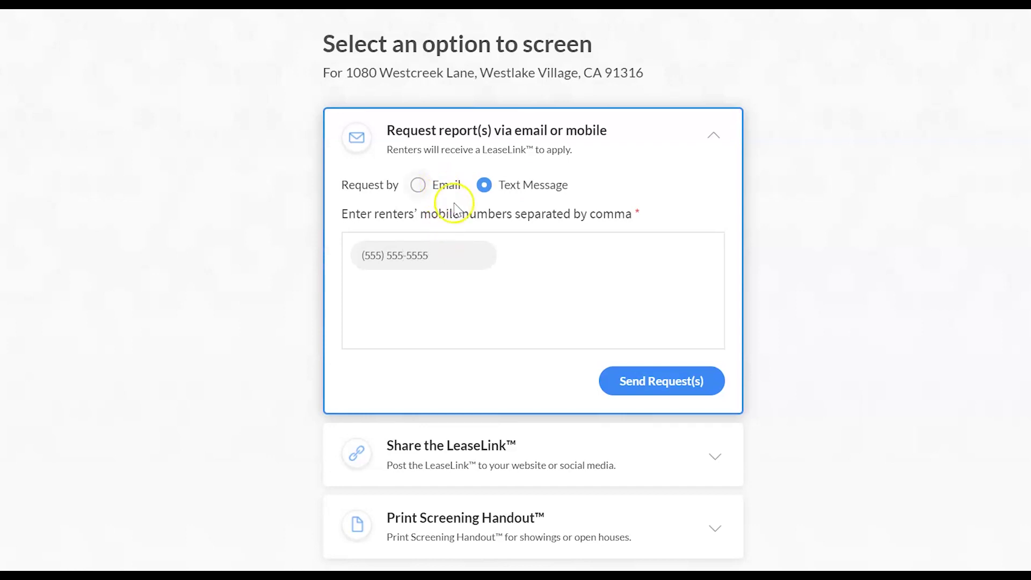
click(650, 384)
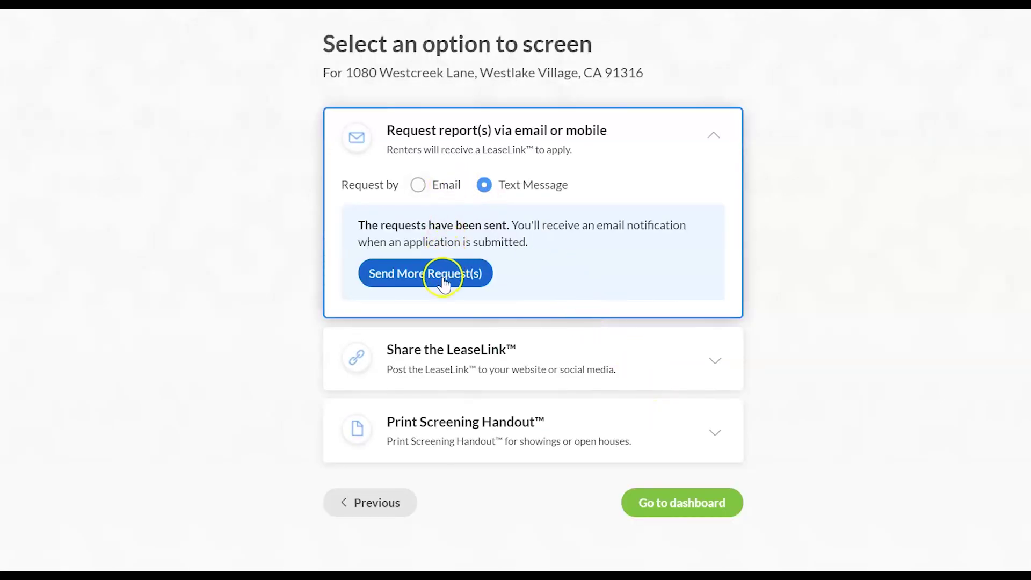
click(391, 276)
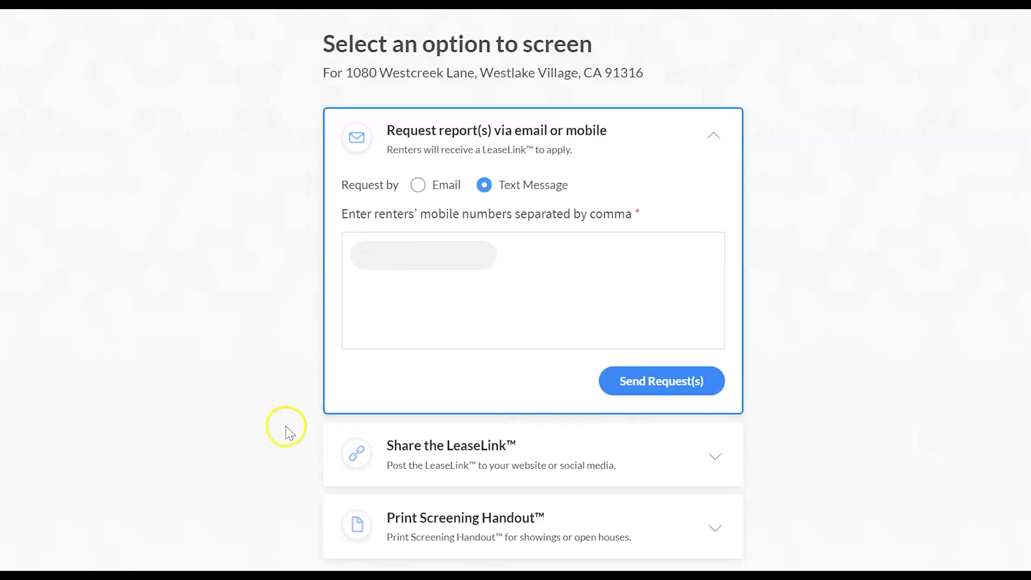
click(636, 456)
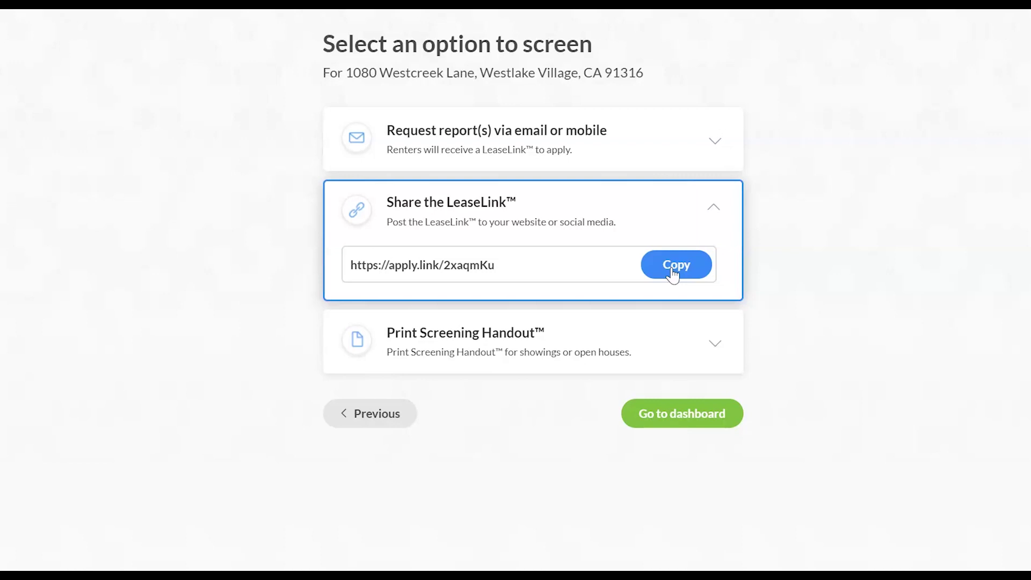
click(672, 269)
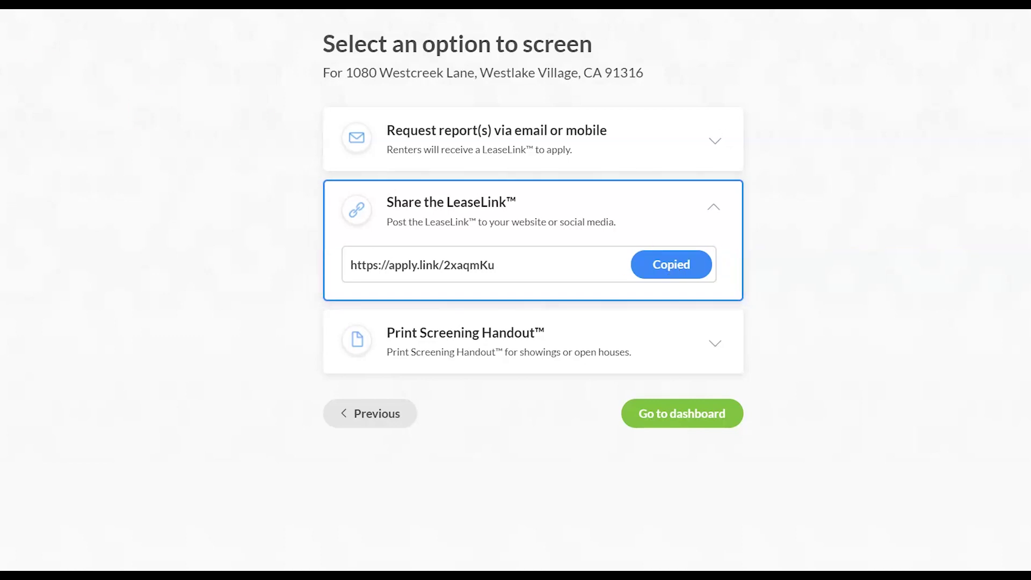
click(670, 337)
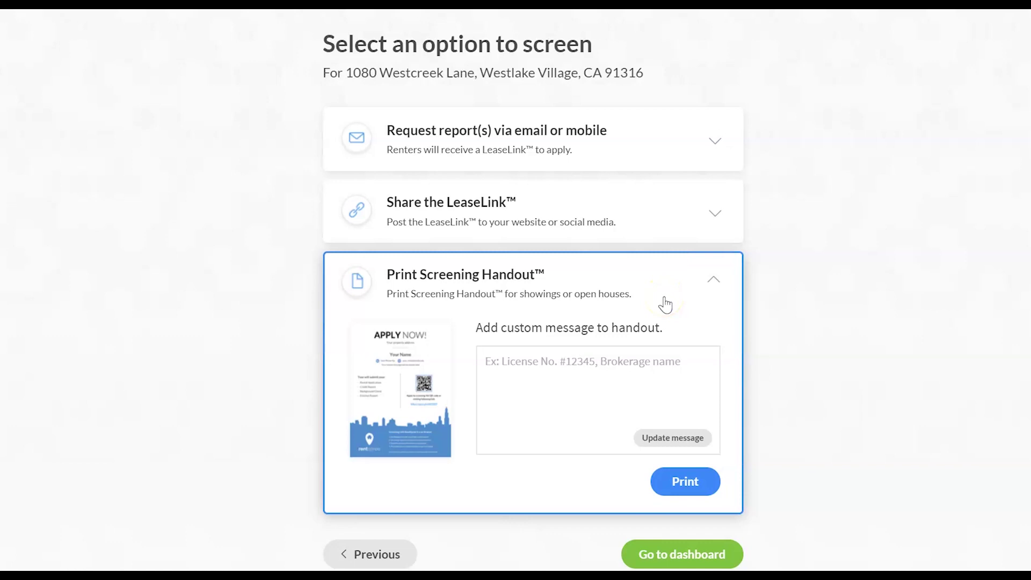
Add the custom message 'Thank you!' to the screening handout and print it.
mouse_move(408, 427)
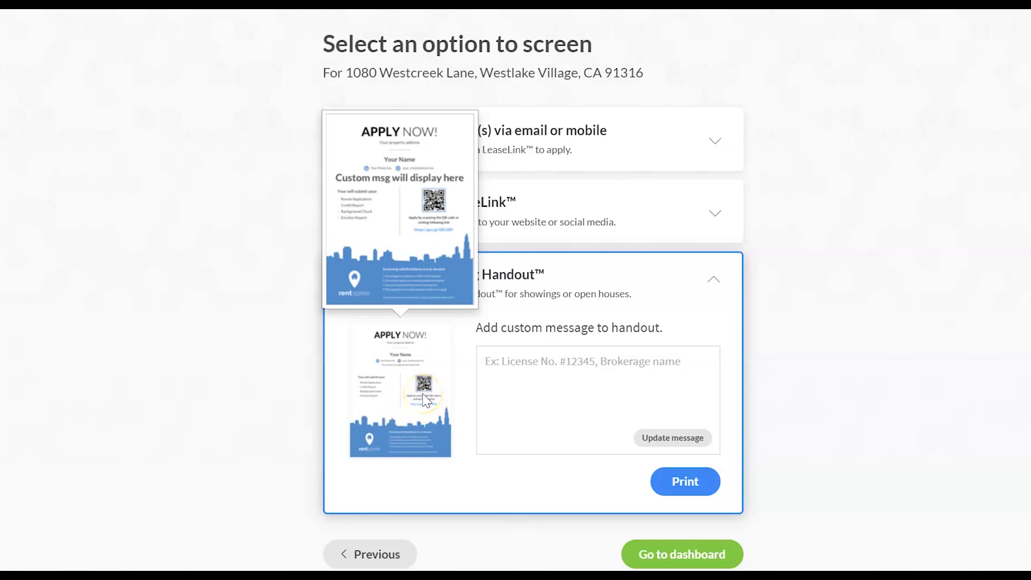
click(524, 368)
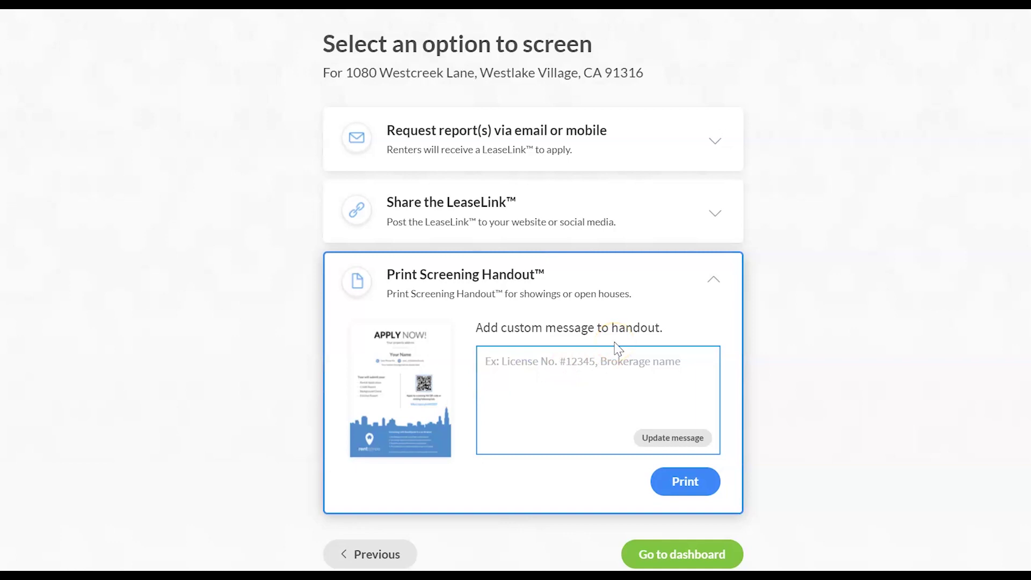
text(Thank you!)
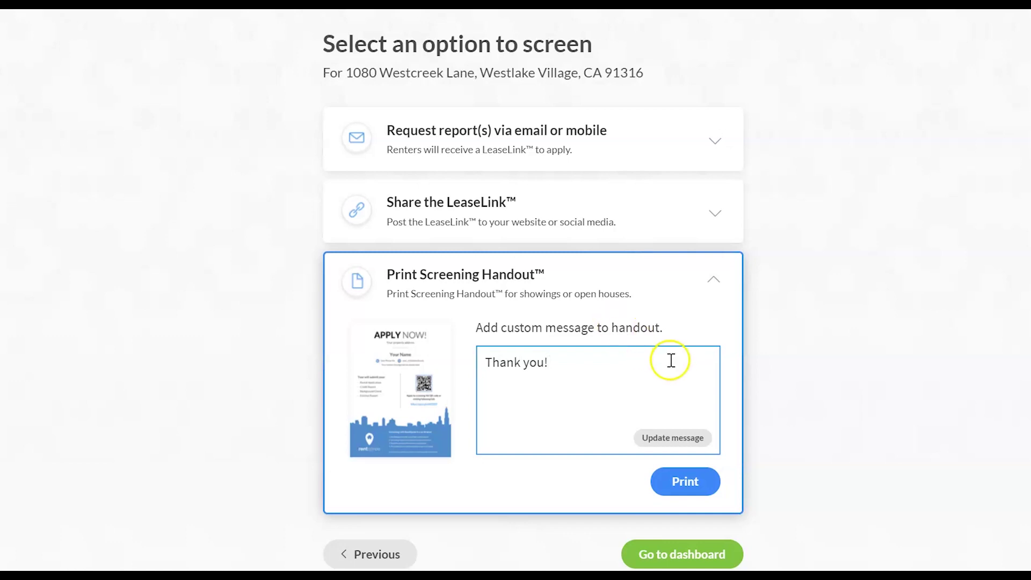
click(683, 436)
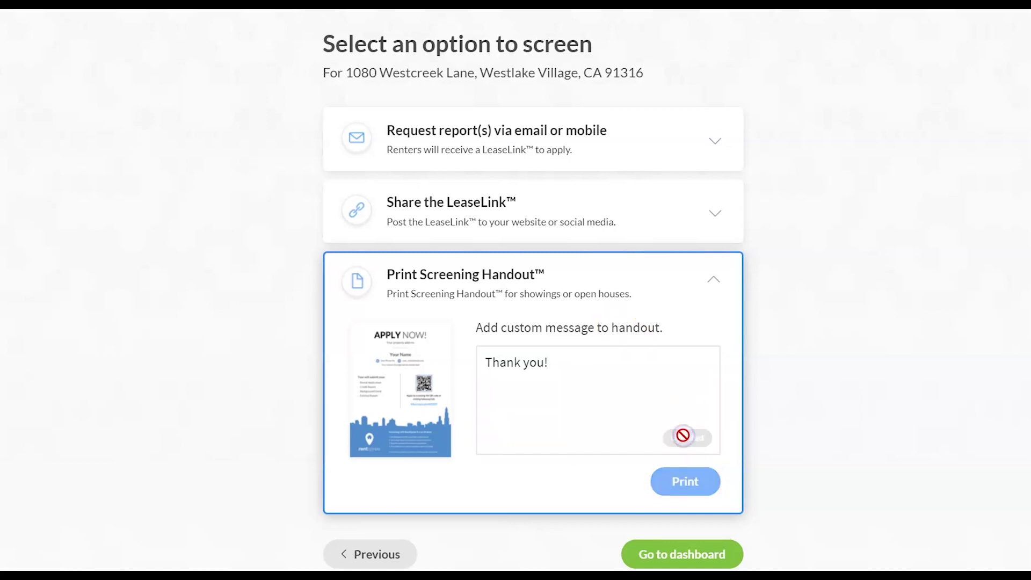
click(686, 485)
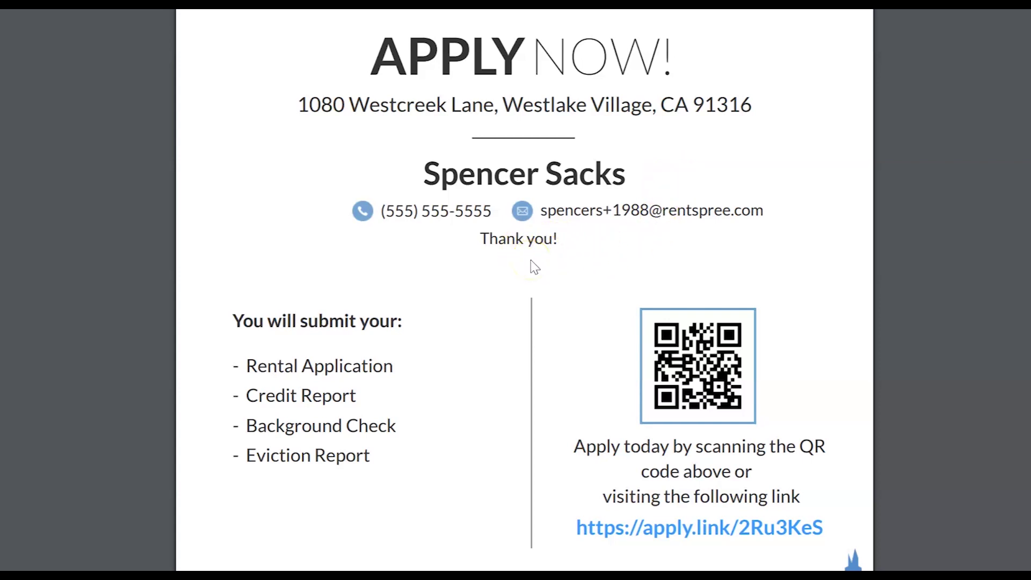
Scroll through the handout preview and return to the All Listings dashboard.
scroll(534, 267, down, 5)
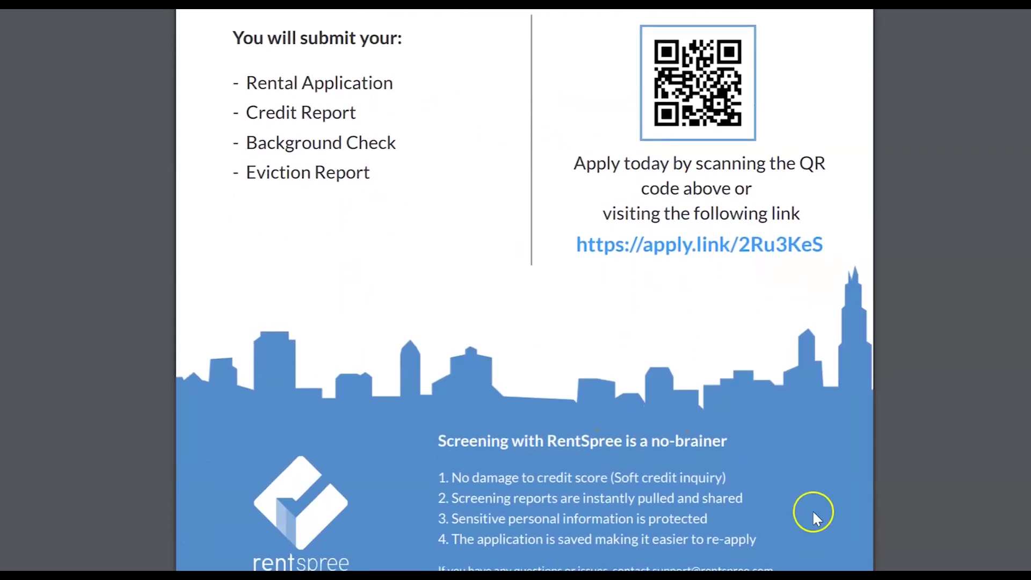
scroll(813, 519, down, 1)
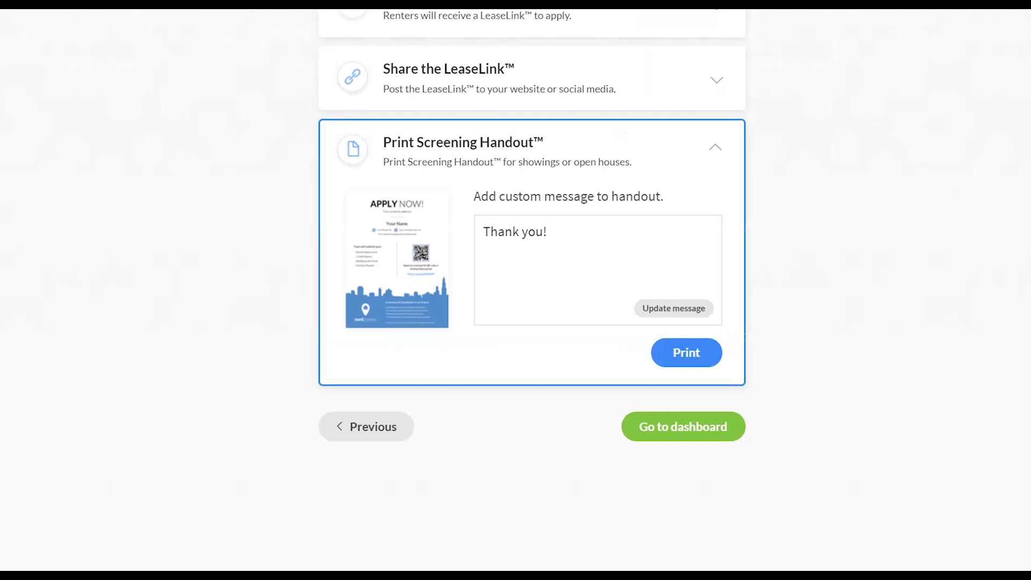
click(713, 432)
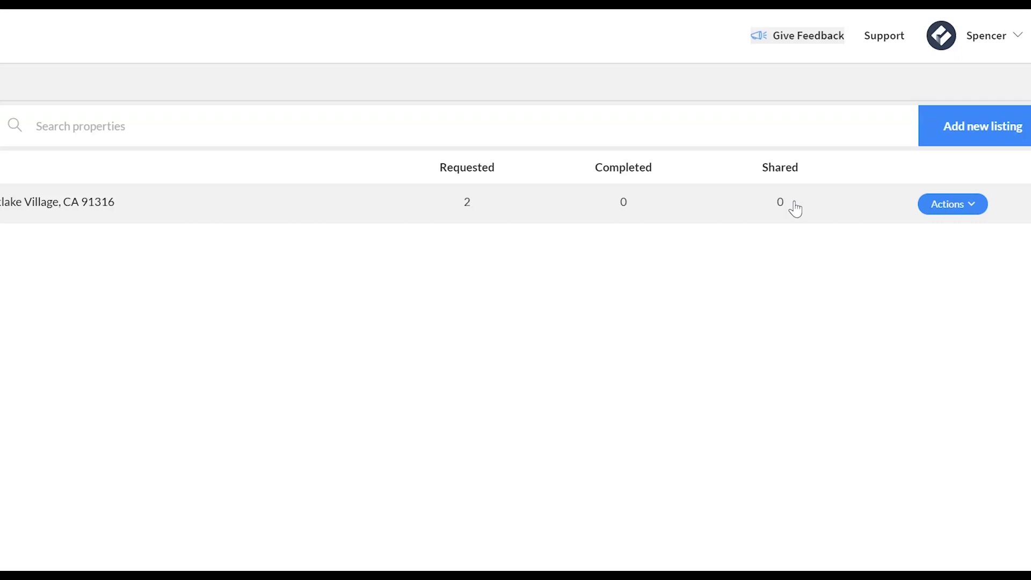
Review the listing's Actions menu and the Active properties status filter options.
click(967, 207)
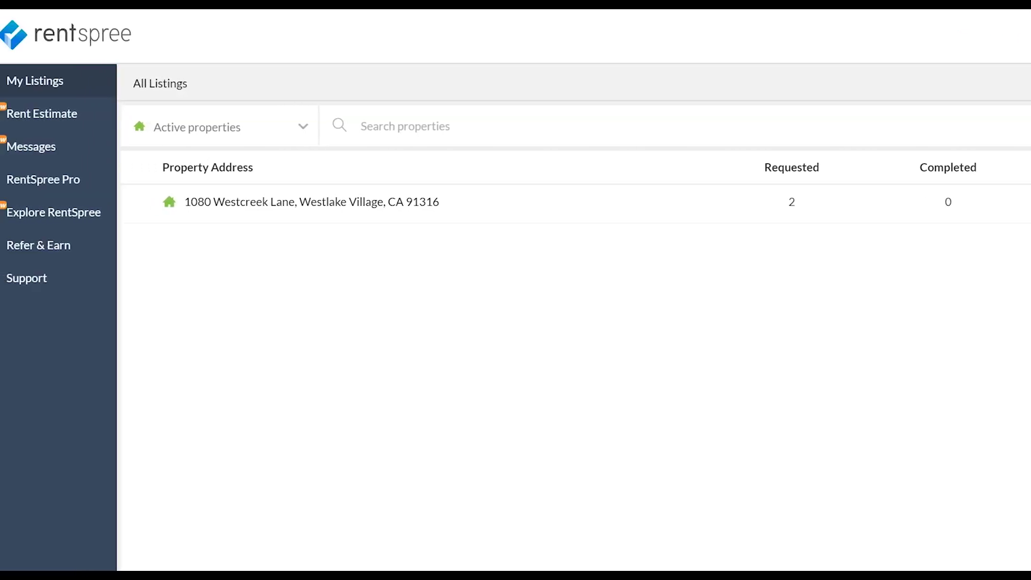
click(273, 134)
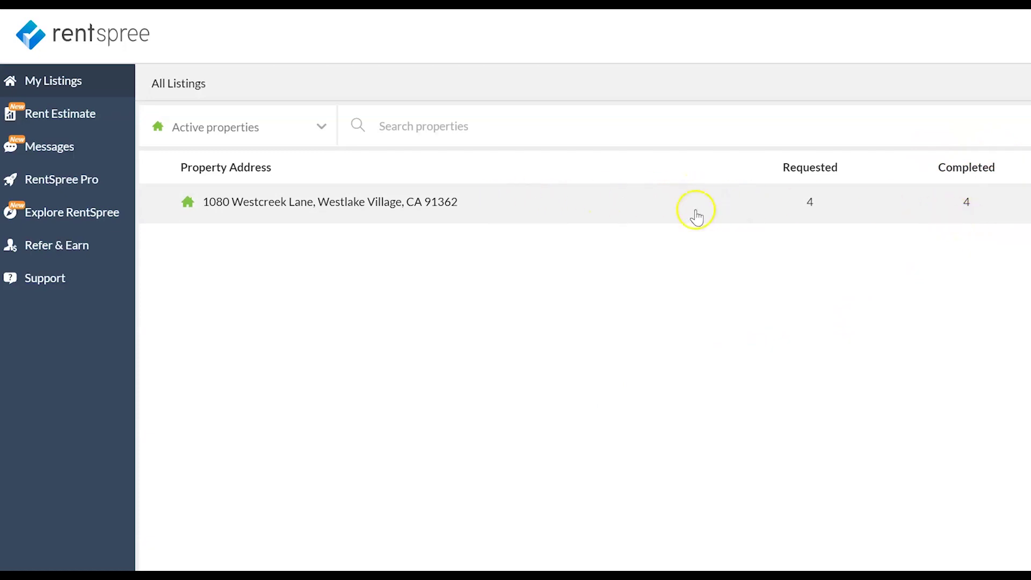
click(680, 215)
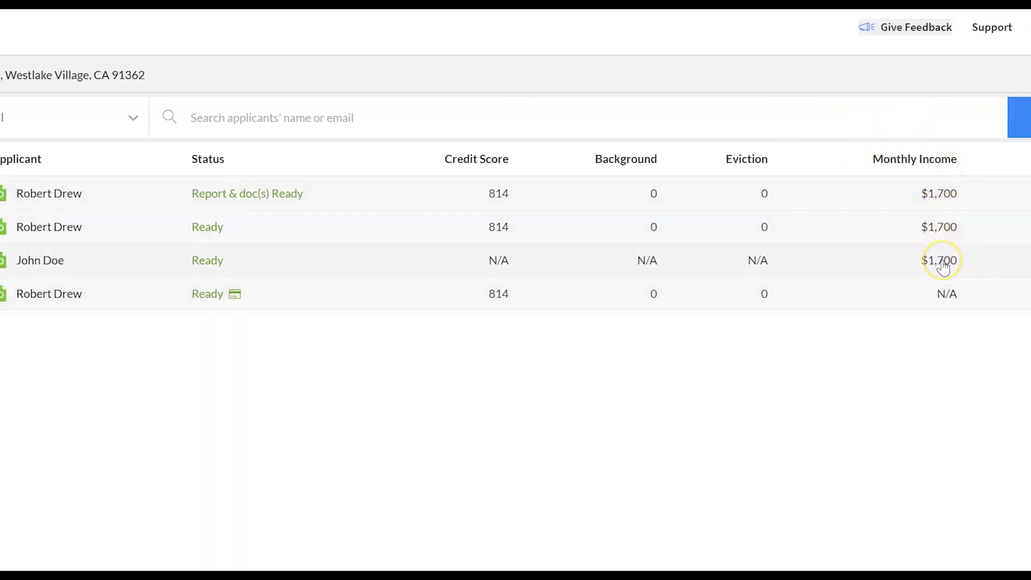
click(141, 197)
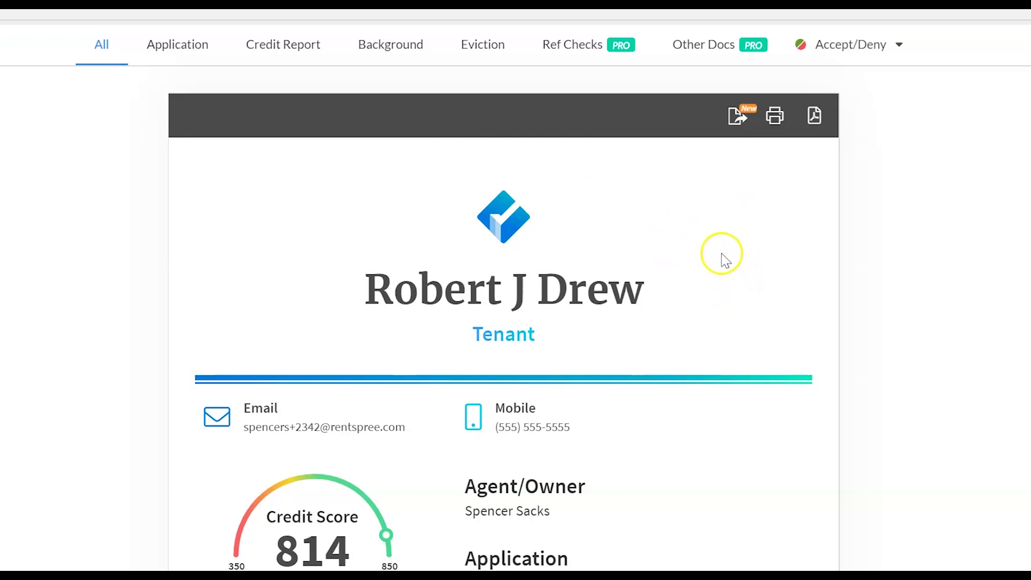
scroll(536, 262, down, 7)
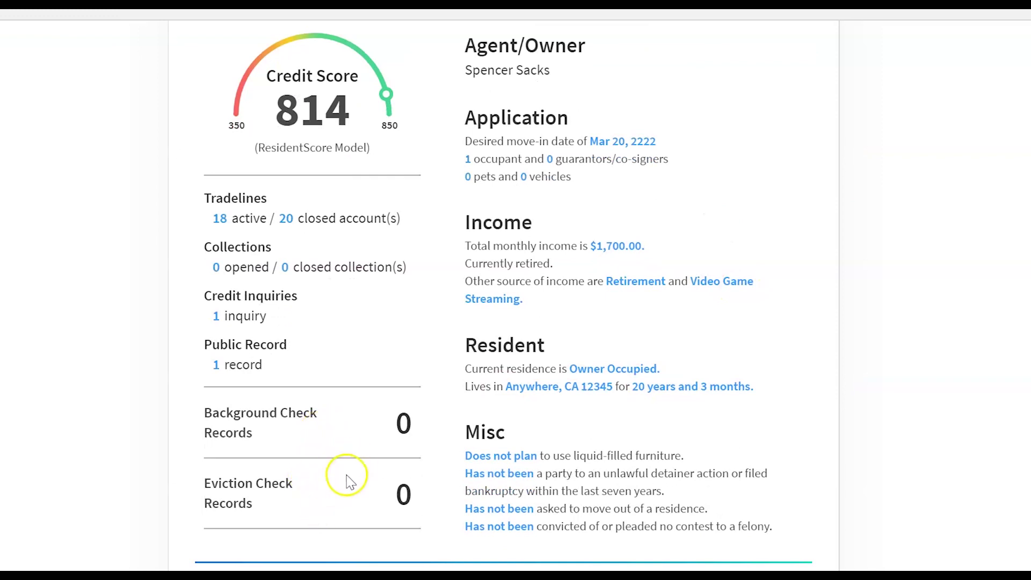
scroll(994, 318, up, 8)
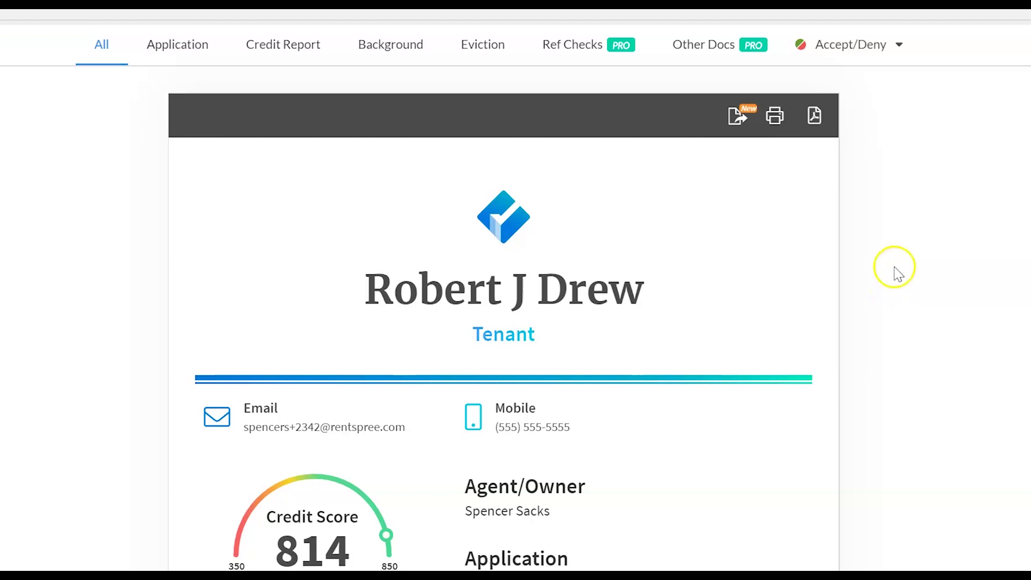
click(868, 50)
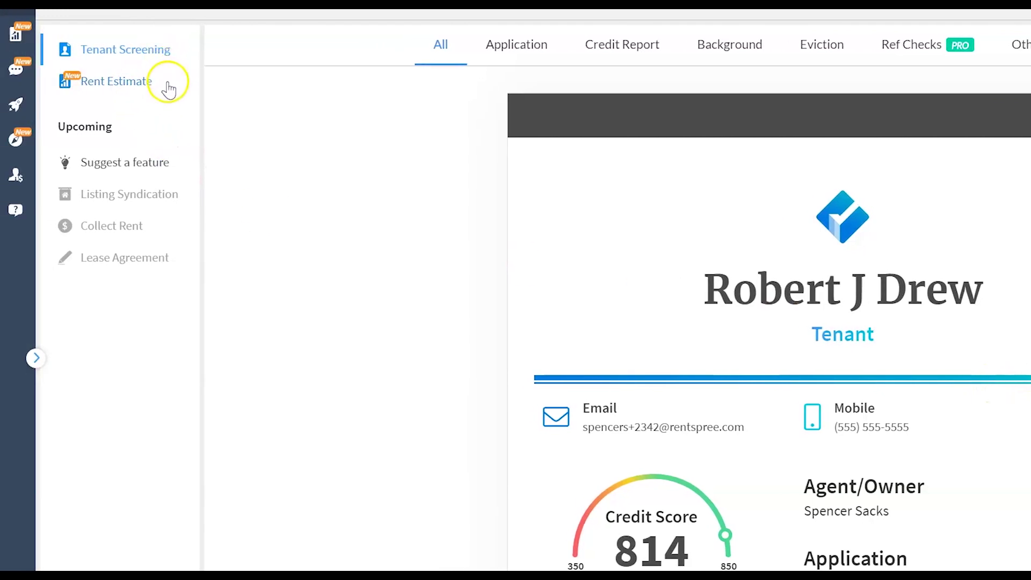
click(157, 83)
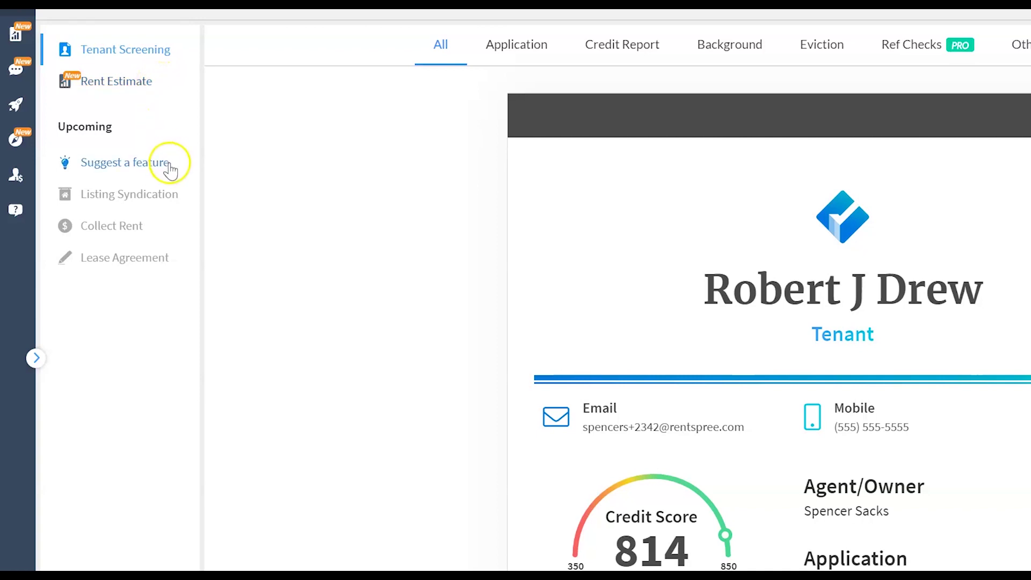
click(166, 196)
click(157, 223)
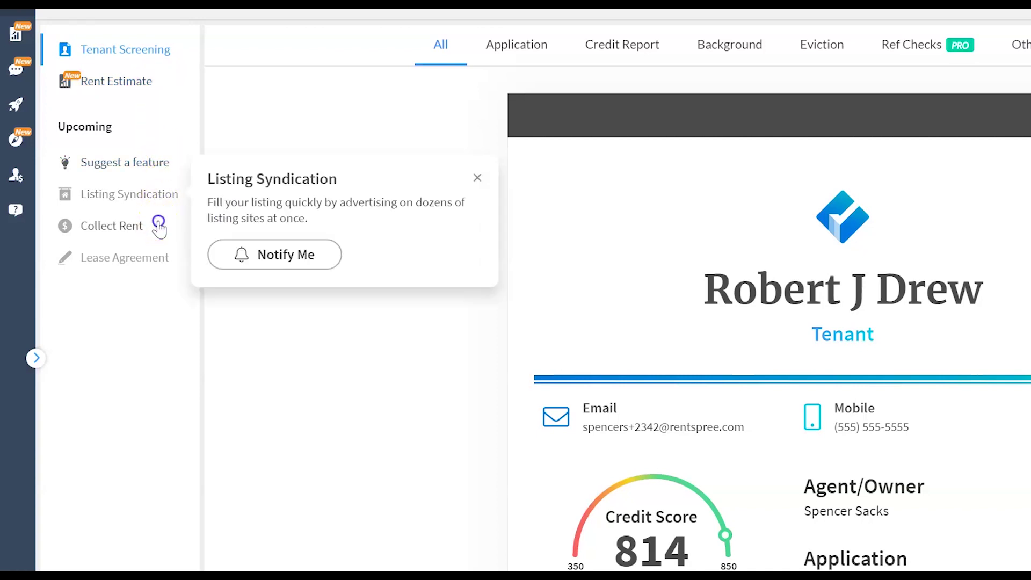
click(163, 264)
click(156, 229)
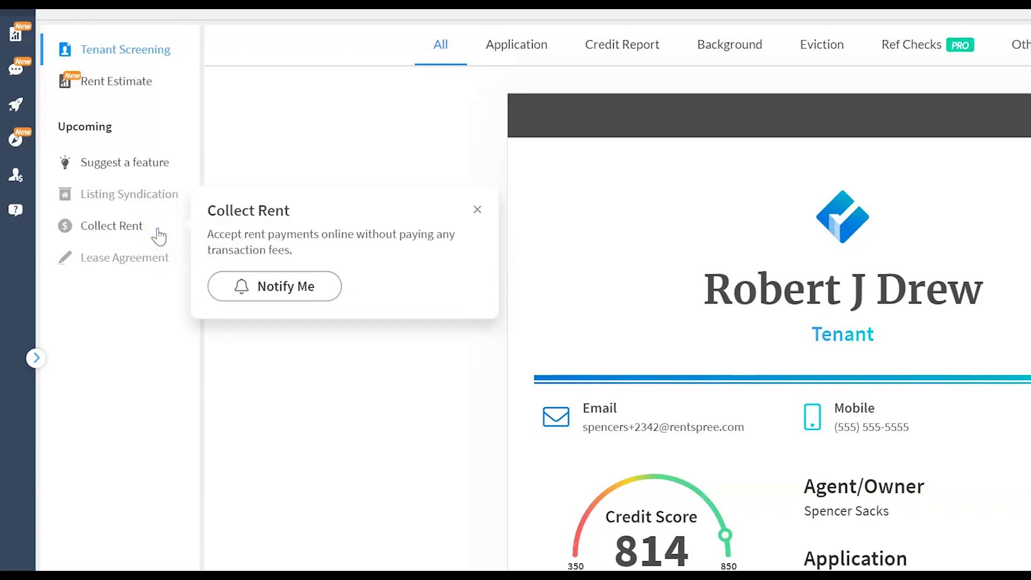
click(477, 211)
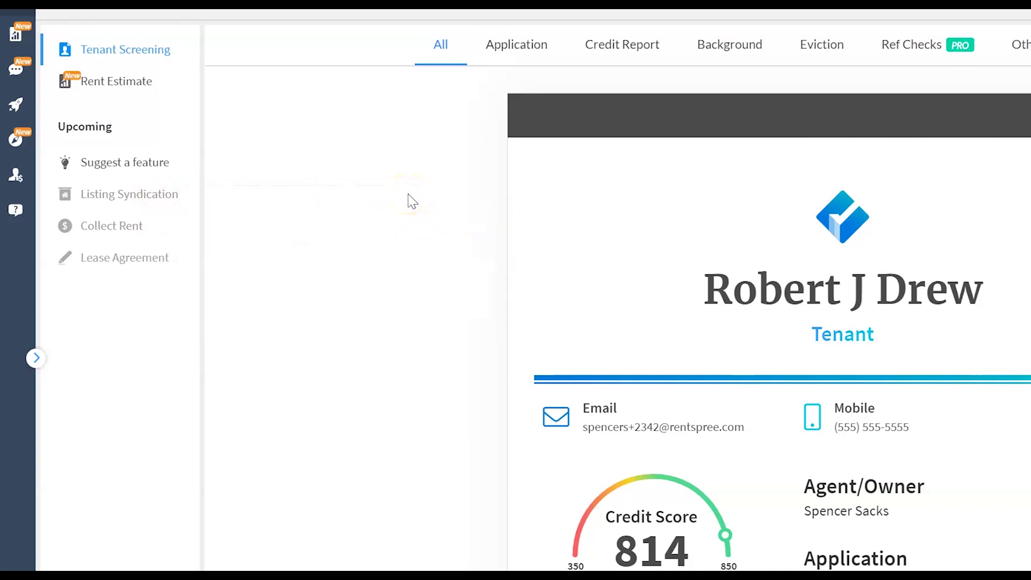